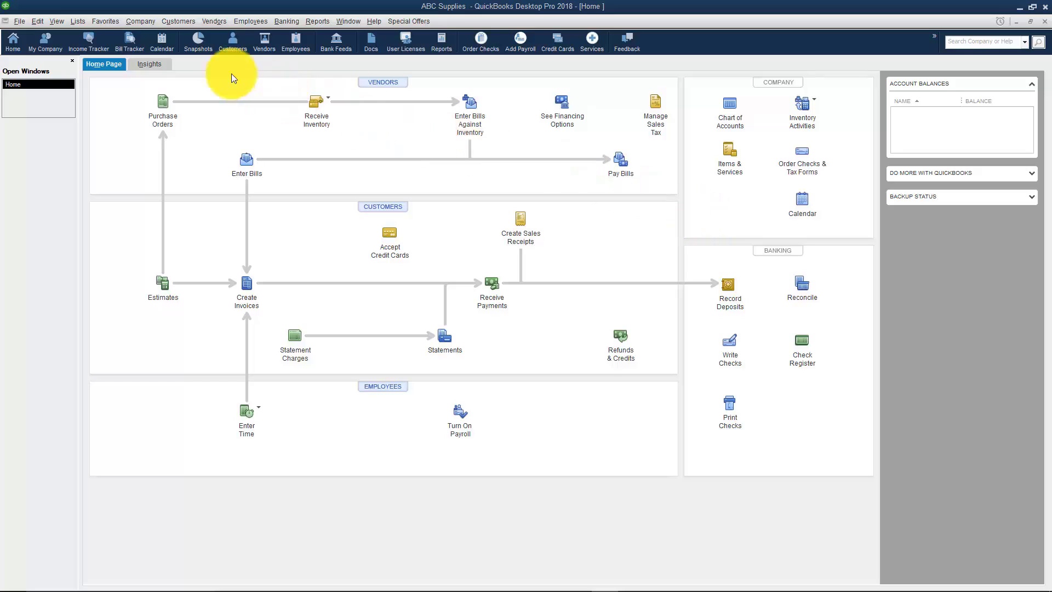
Open the User List via Company > Set Up Users and Passwords, showing only Admin
{"action": "left_click", "coordinate": [142, 21]}
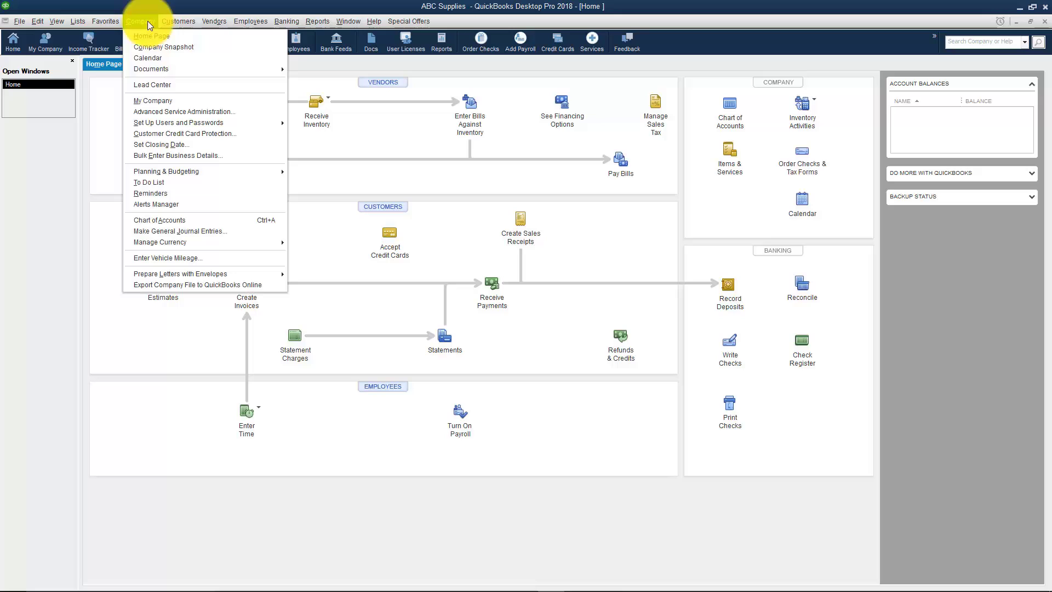
{"action": "mouse_move", "coordinate": [161, 123]}
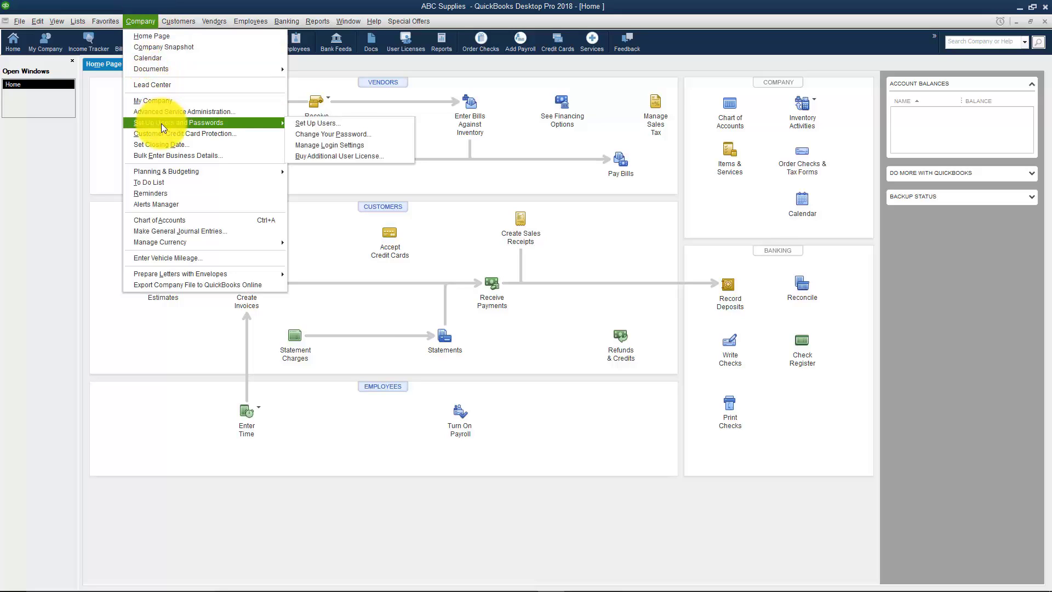
{"action": "left_click", "coordinate": [322, 123]}
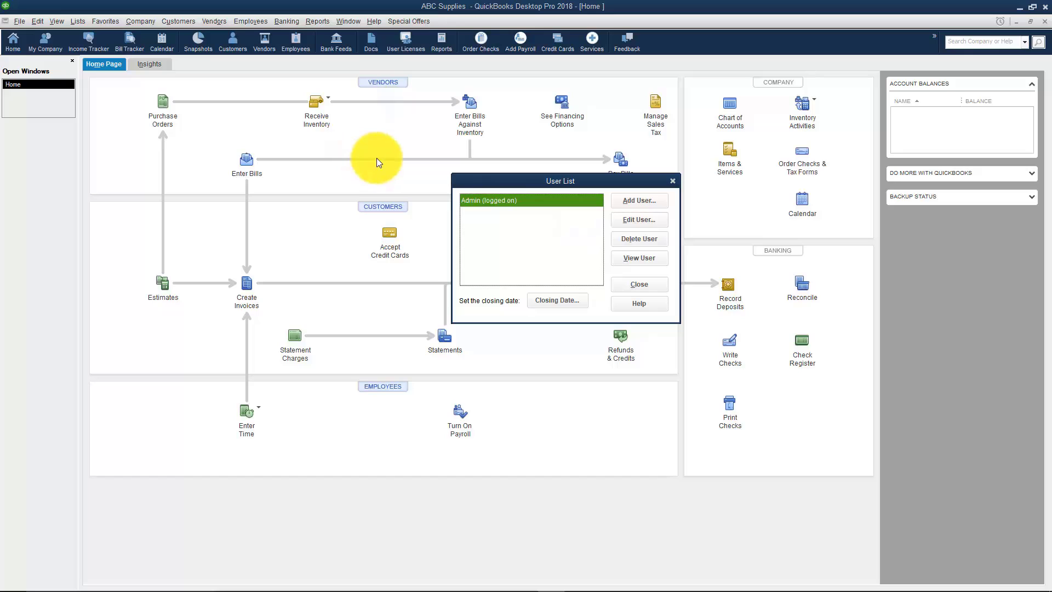
Add a new user with a user name, password and confirmation, then continue to access choices
{"action": "left_click", "coordinate": [630, 202]}
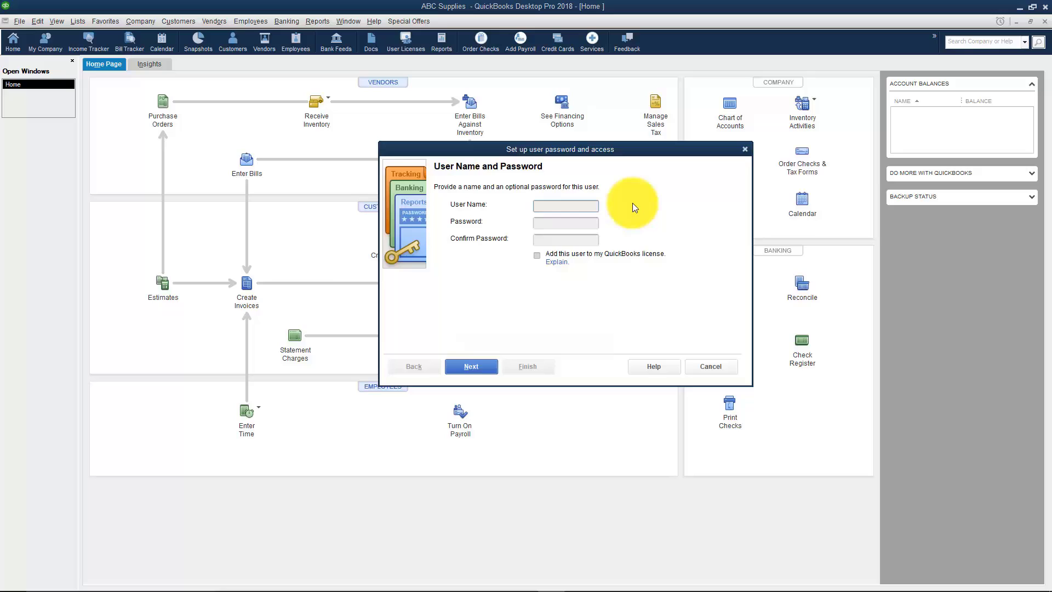
{"action": "type", "text": "CArol"}
{"action": "key", "text": "BackSpace"}
{"action": "key", "text": "BackSpace"}
{"action": "key", "text": "BackSpace"}
{"action": "key", "text": "BackSpace"}
{"action": "type", "text": "arol"}
{"action": "key", "text": "Tab"}
{"action": "type", "text": "**"}
{"action": "key", "text": "Tab"}
{"action": "type", "text": "**"}
{"action": "left_click", "coordinate": [477, 366]}
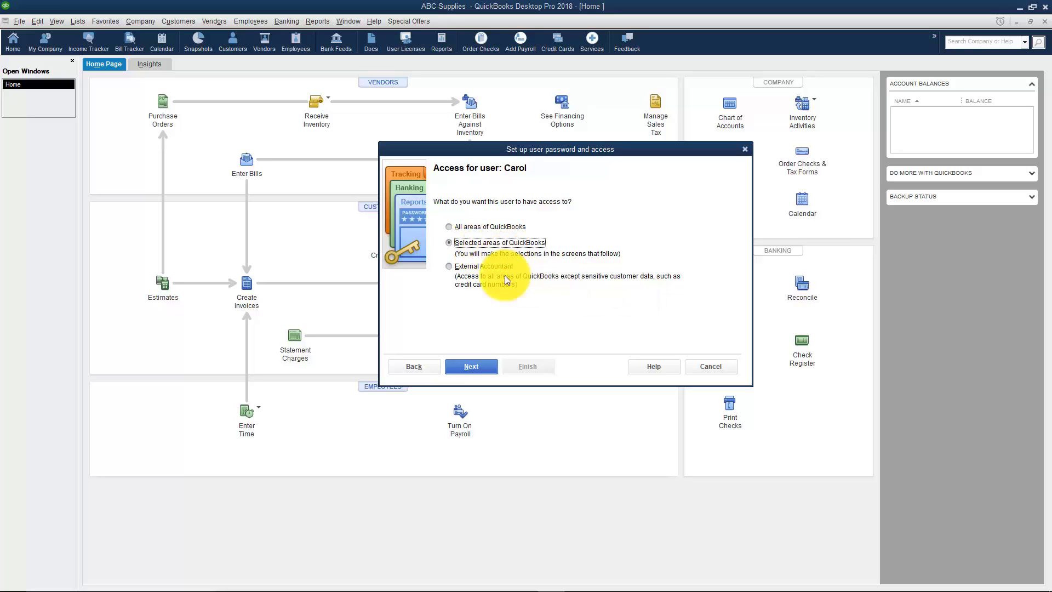
Keep Sales and Accounts Receivable at No Access and give Purchases and Accounts Payable Full Access
{"action": "left_click", "coordinate": [468, 366]}
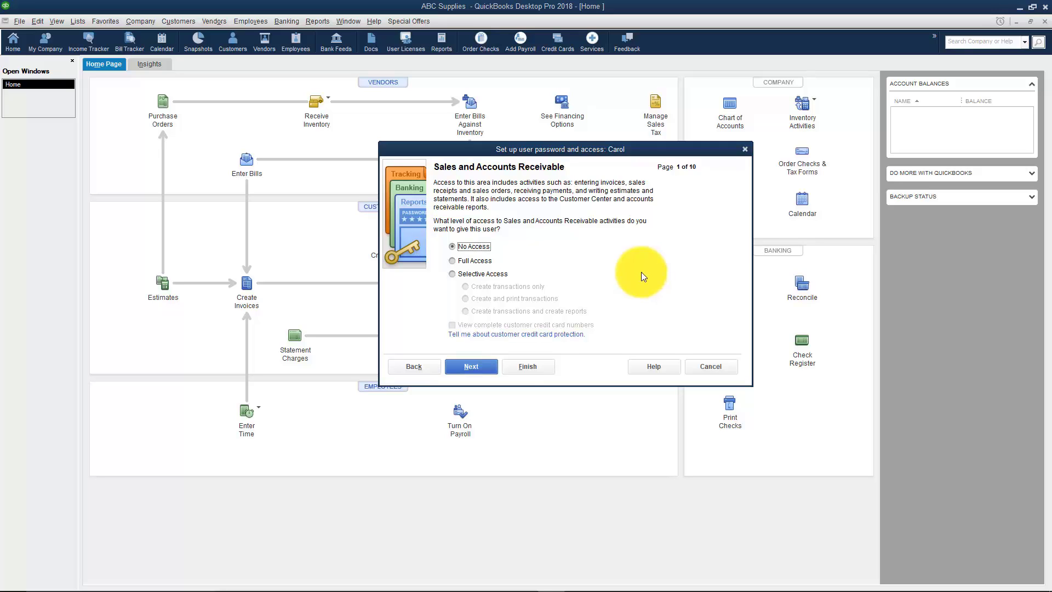
{"action": "left_click", "coordinate": [489, 366]}
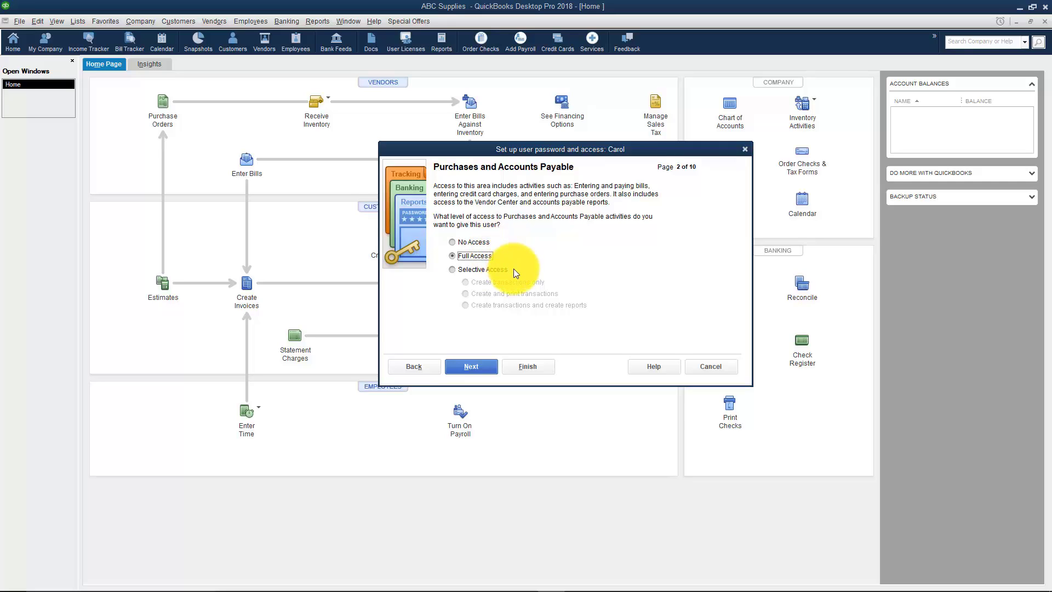
{"action": "left_click", "coordinate": [452, 270]}
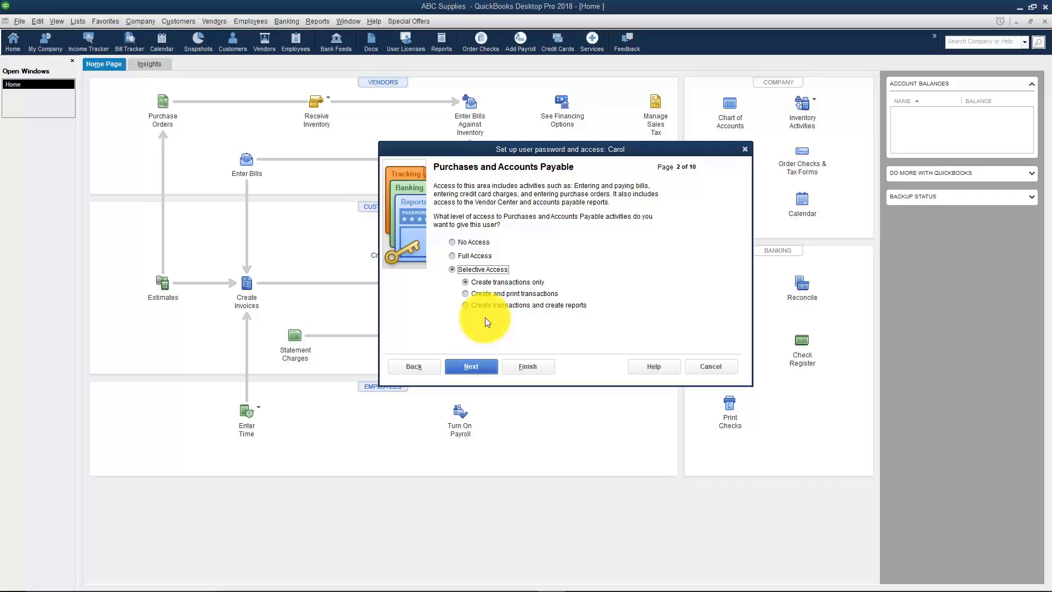
{"action": "left_click", "coordinate": [453, 256]}
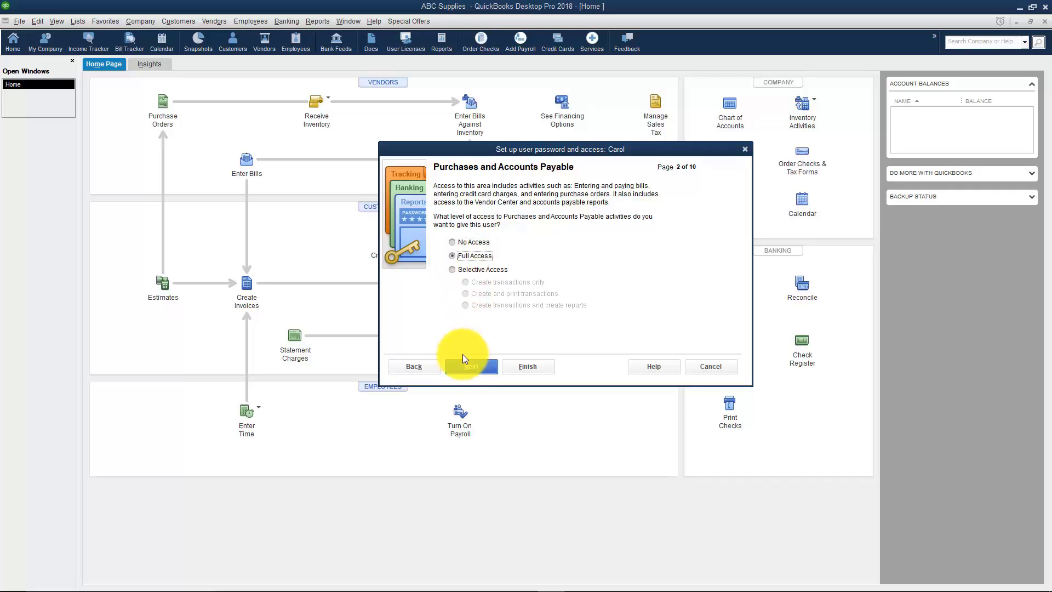
{"action": "left_click", "coordinate": [469, 366]}
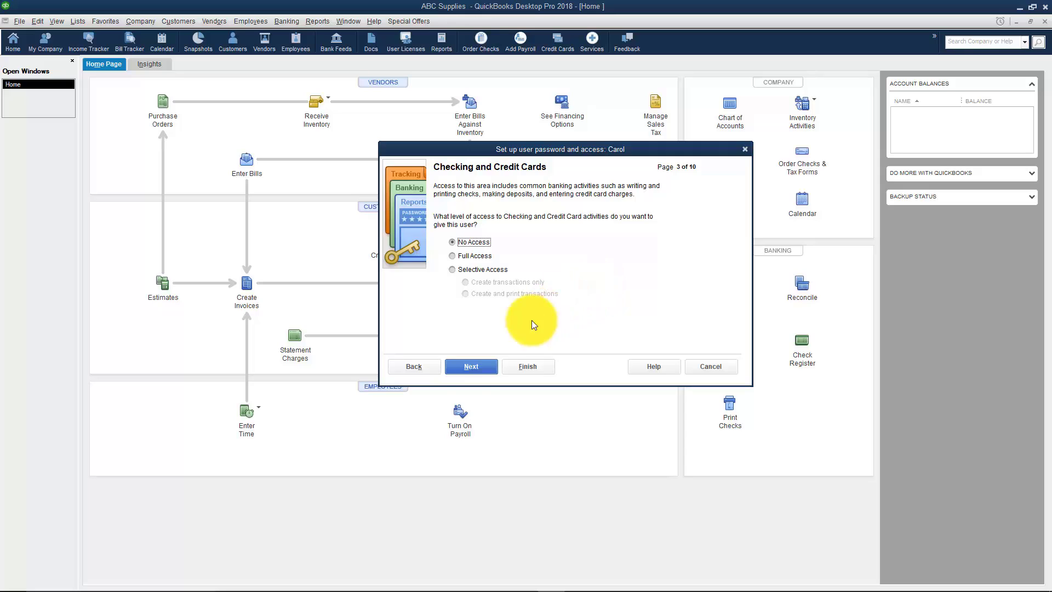
Leave Checking, Inventory, Time Tracking, Payroll and Sensitive Accounting Activities at No Access
{"action": "left_click", "coordinate": [475, 367]}
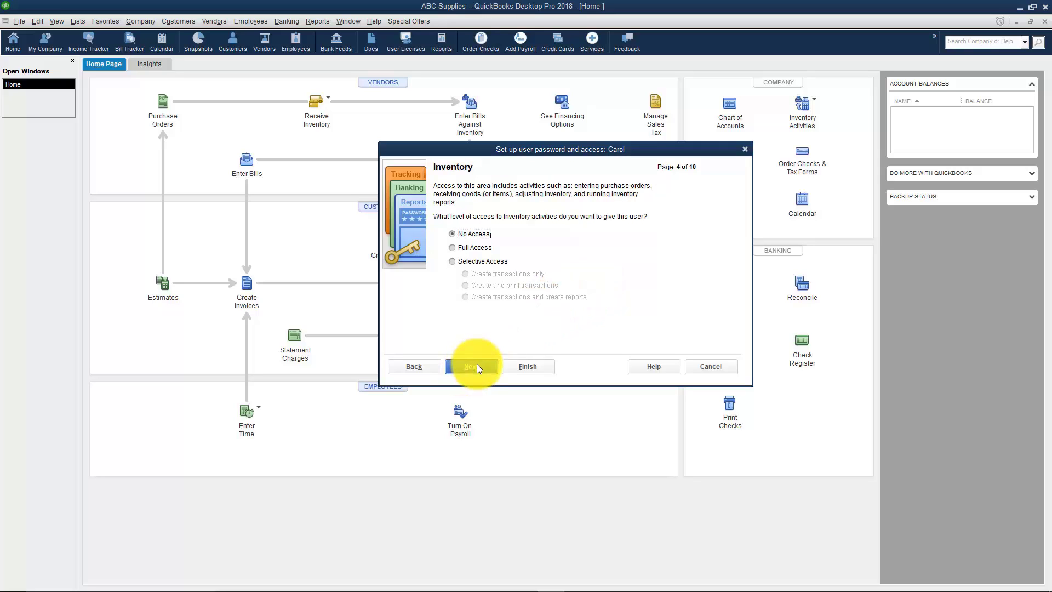
{"action": "left_click", "coordinate": [475, 366]}
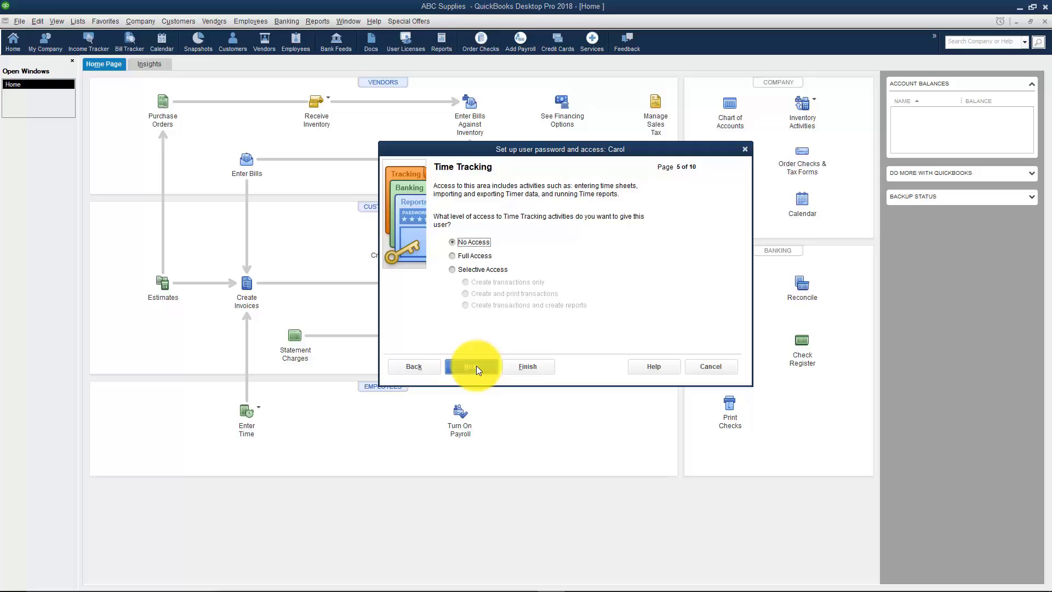
{"action": "left_click", "coordinate": [475, 366]}
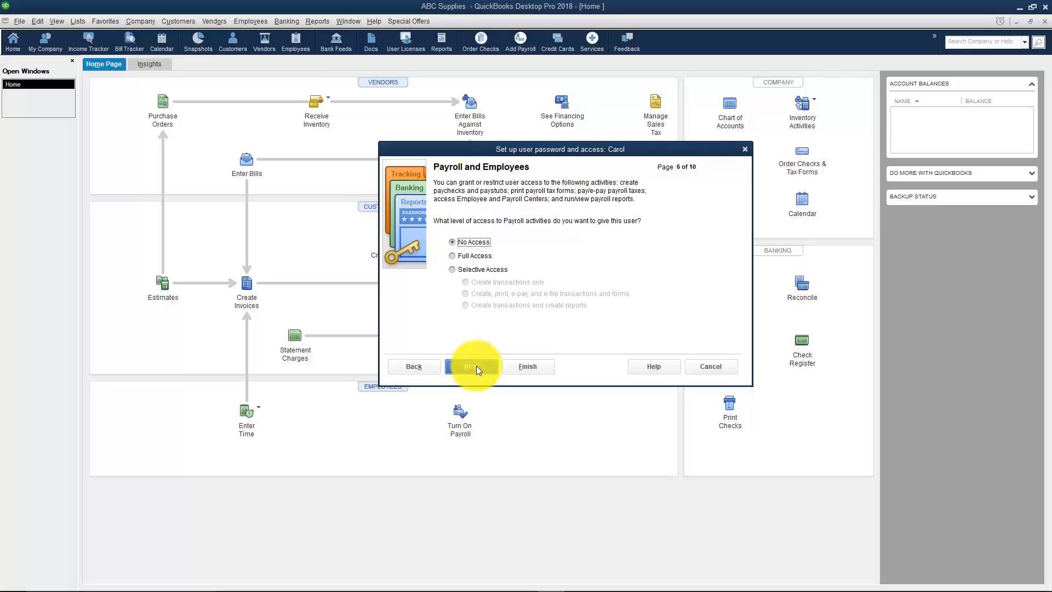
{"action": "left_click", "coordinate": [475, 366]}
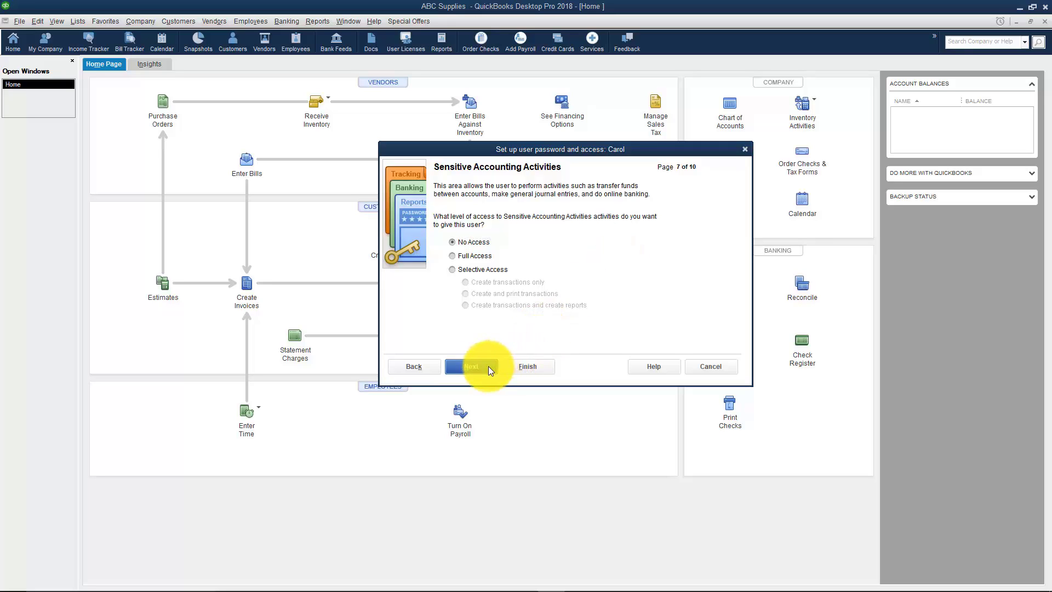
{"action": "left_click", "coordinate": [488, 366]}
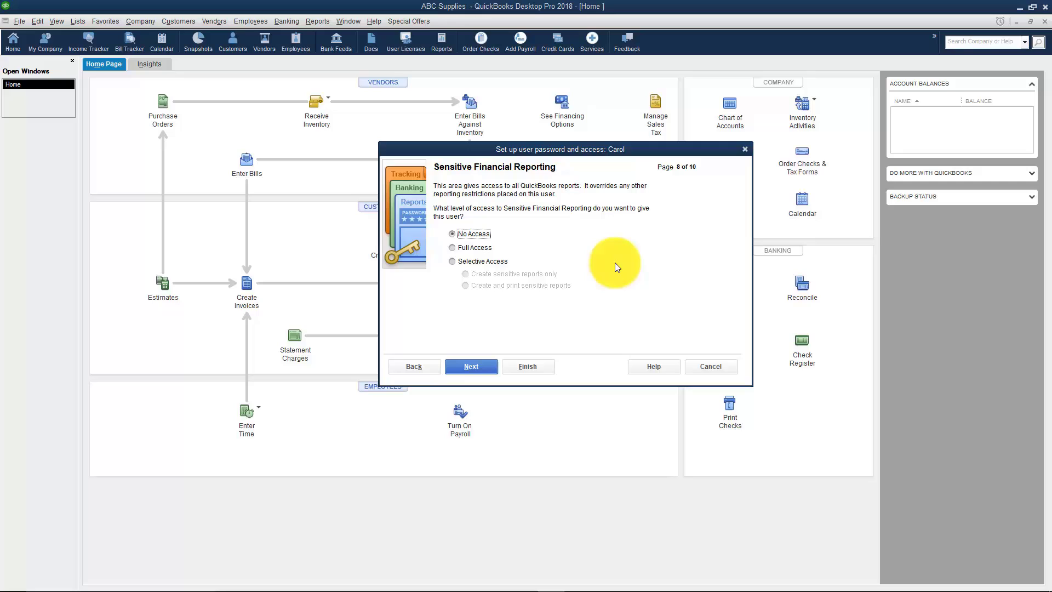
Leave Sensitive Financial Reporting at No Access, keep the editing permissions, and reach the page 10 summary
{"action": "left_click", "coordinate": [485, 370]}
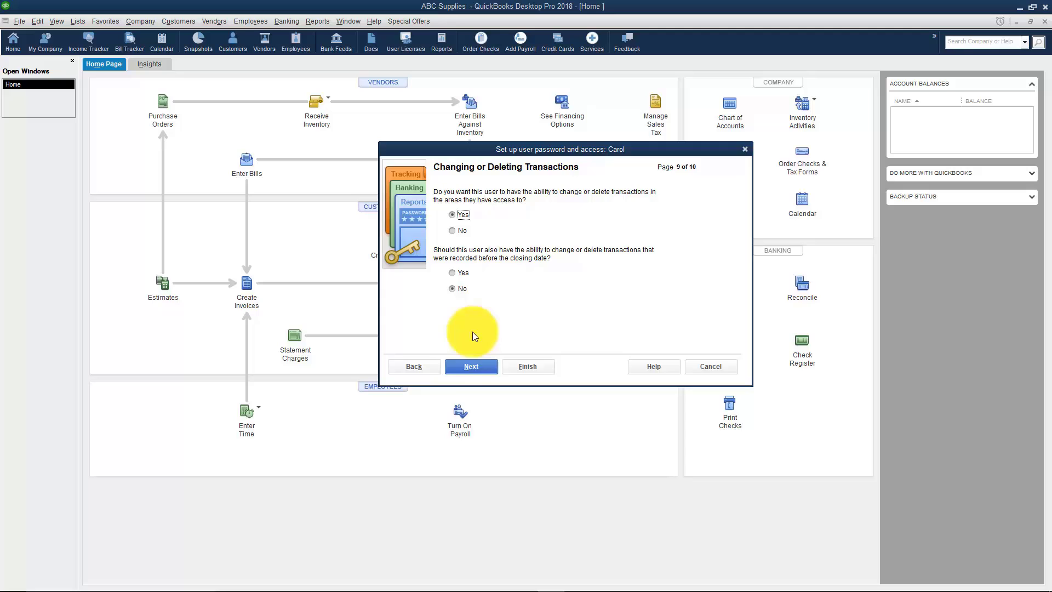
{"action": "left_click", "coordinate": [472, 366]}
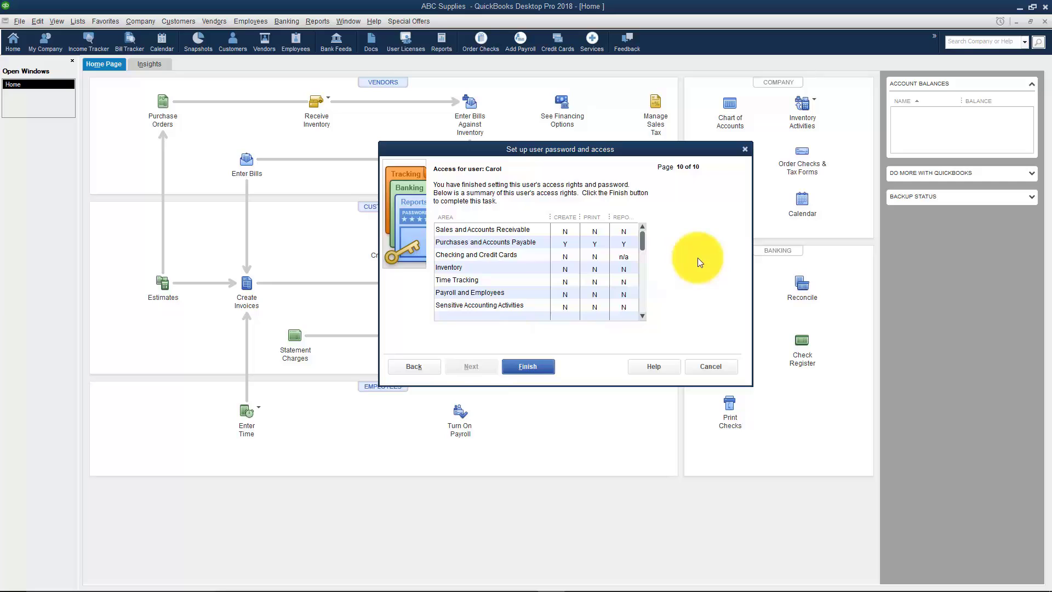
Finish the wizard, select the new user beside Admin, and close the User List
{"action": "left_click", "coordinate": [544, 372]}
{"action": "left_click", "coordinate": [522, 215]}
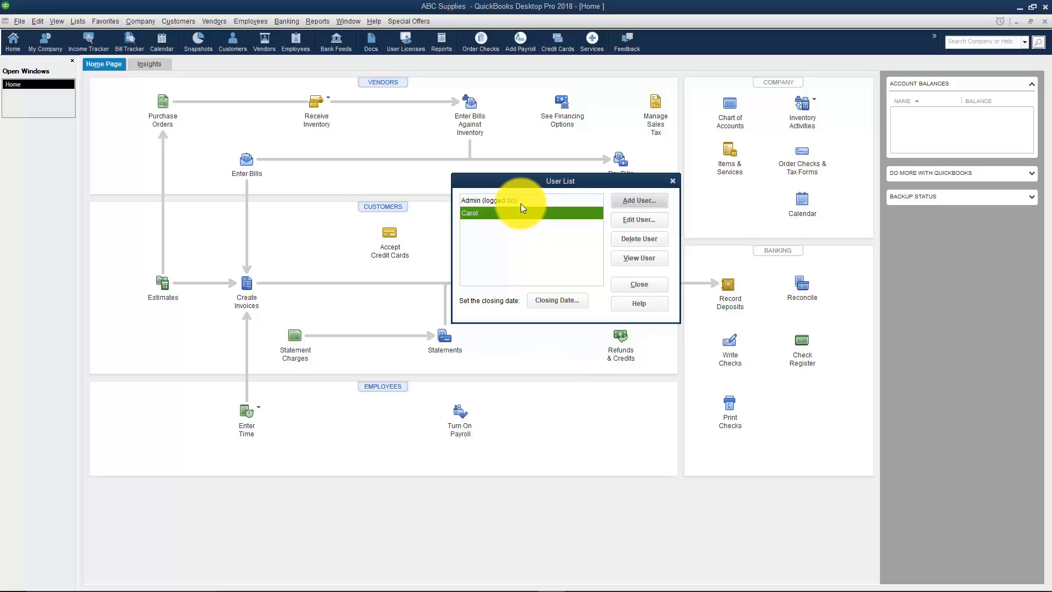
{"action": "left_click", "coordinate": [624, 284]}
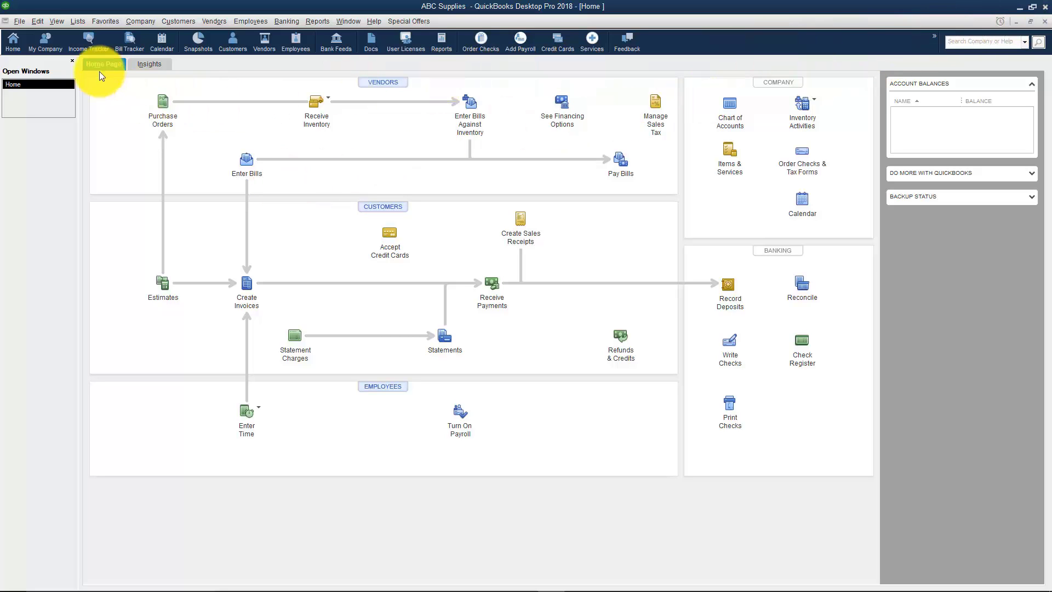
Close the company to log off, then reopen ABC Supplies.QBW
{"action": "left_click", "coordinate": [18, 22]}
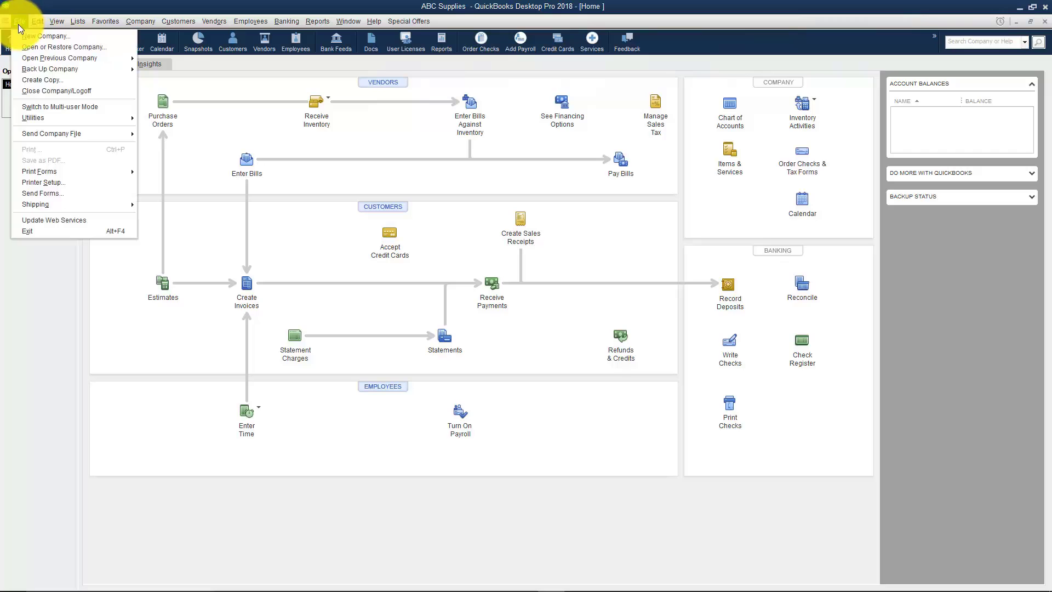
{"action": "left_click", "coordinate": [40, 89]}
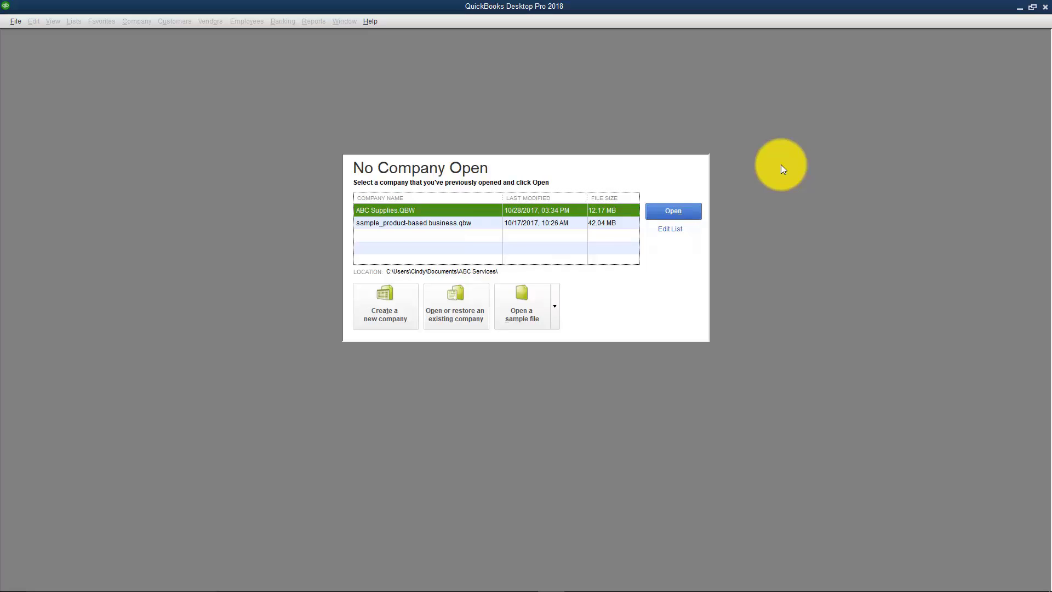
{"action": "double_click", "coordinate": [467, 211]}
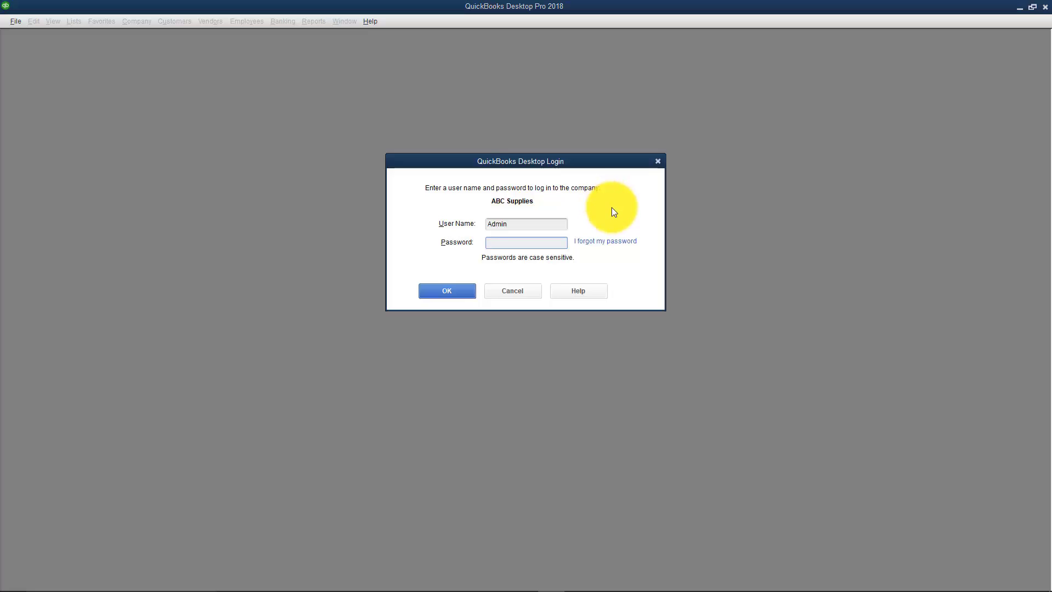
Replace Admin with the new user's login name in the login prompt
{"action": "double_click", "coordinate": [515, 224]}
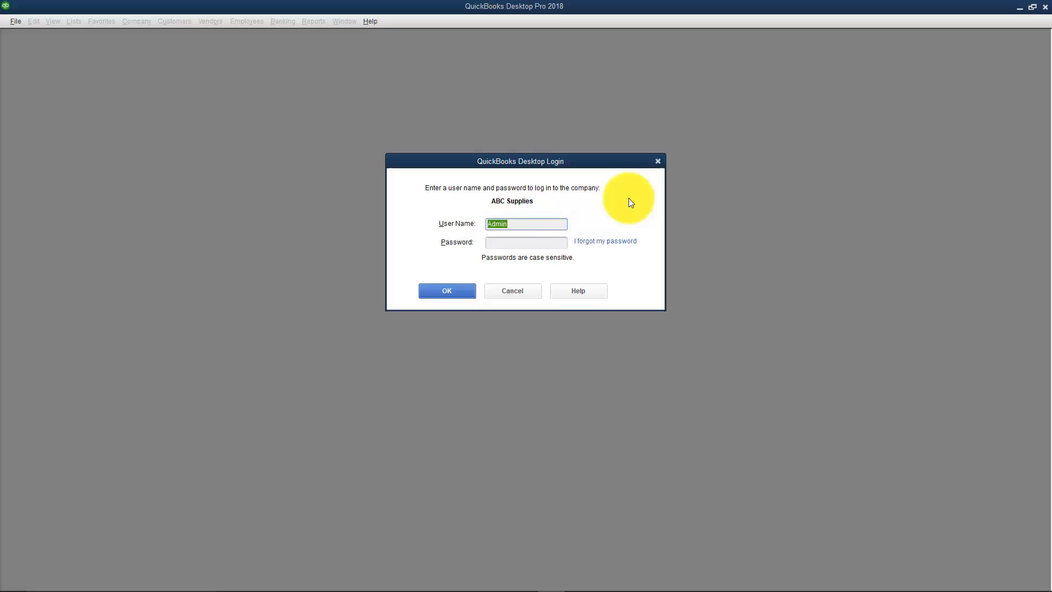
{"action": "type", "text": "Carol"}
{"action": "key", "text": "Tab"}
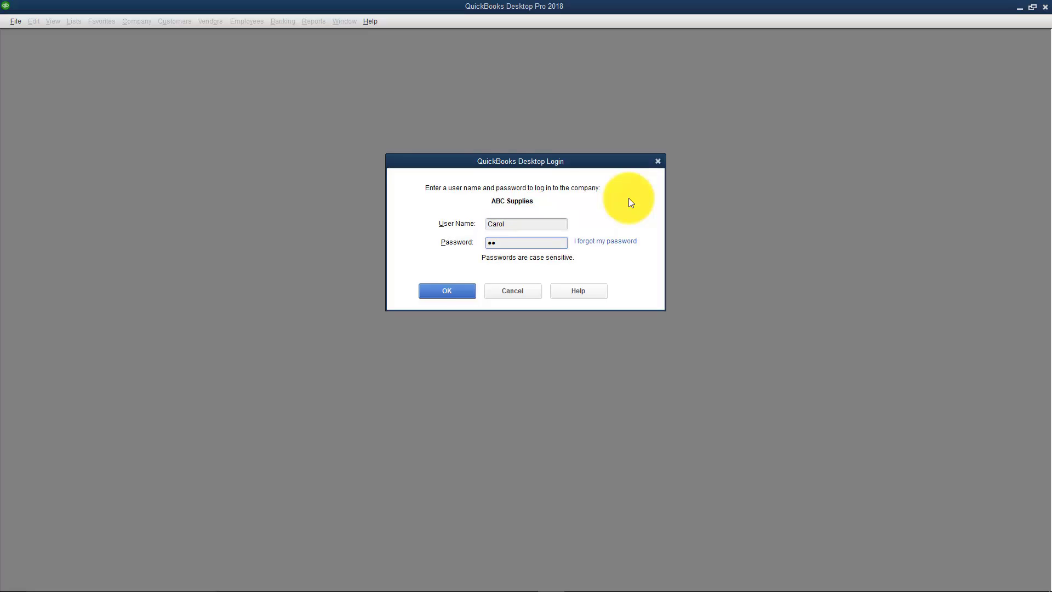
Log in as the new user, dismiss the feature tour, and confirm Create Invoices is blocked
{"action": "left_click", "coordinate": [471, 285]}
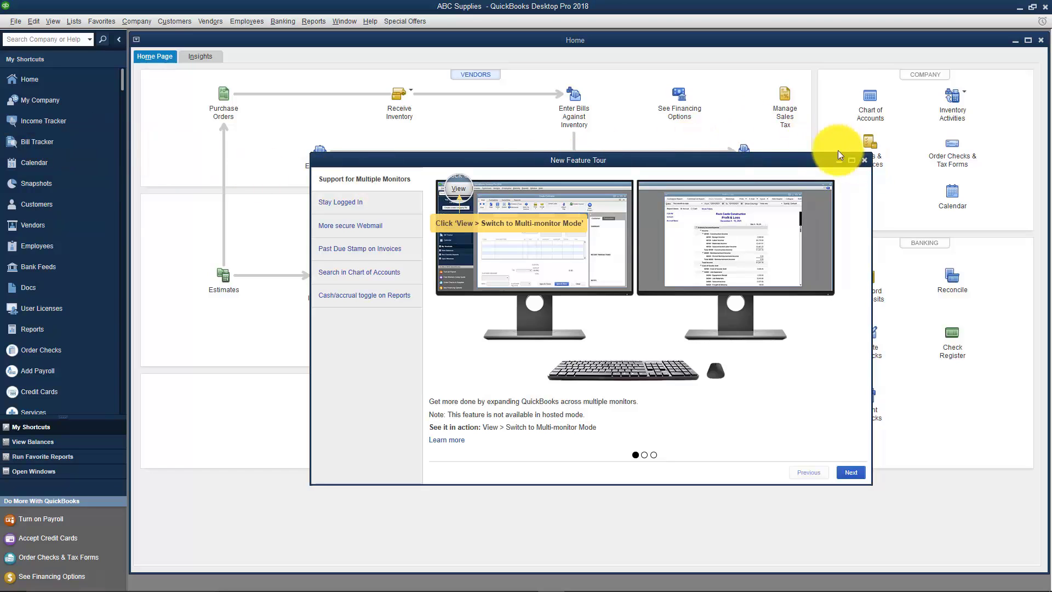
{"action": "left_click", "coordinate": [864, 160]}
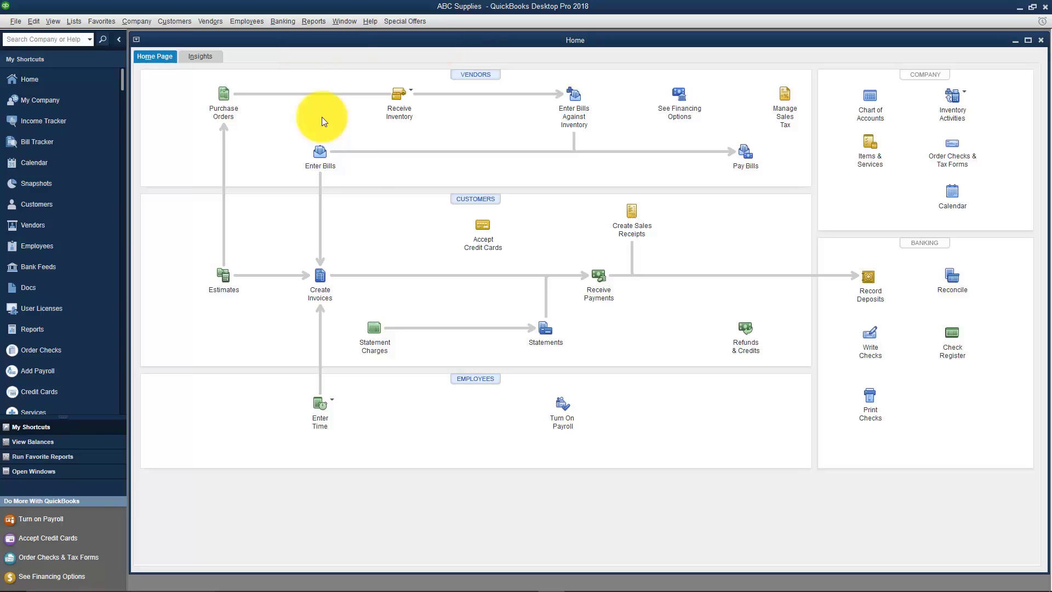
{"action": "left_click", "coordinate": [323, 284]}
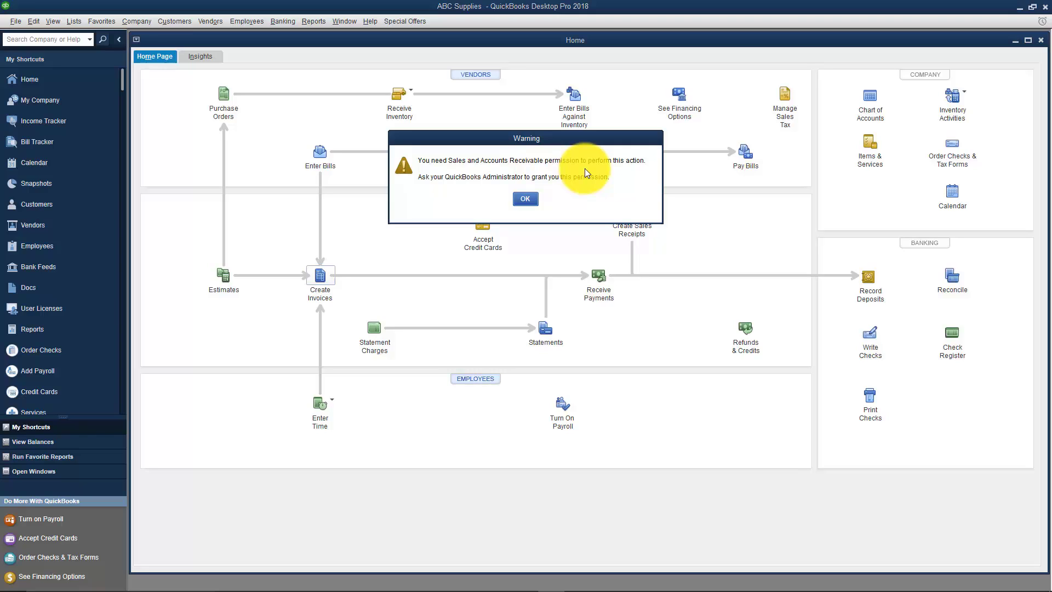
{"action": "left_click", "coordinate": [526, 200]}
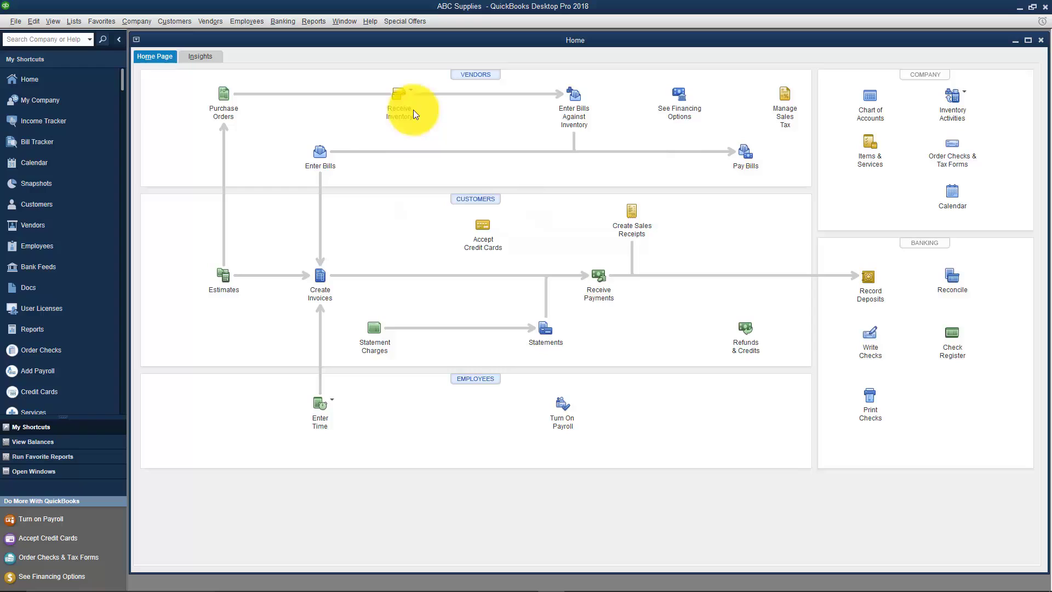
Log off the new user, sign back into ABC Supplies as Admin, and maximize the Home page
{"action": "left_click", "coordinate": [14, 21]}
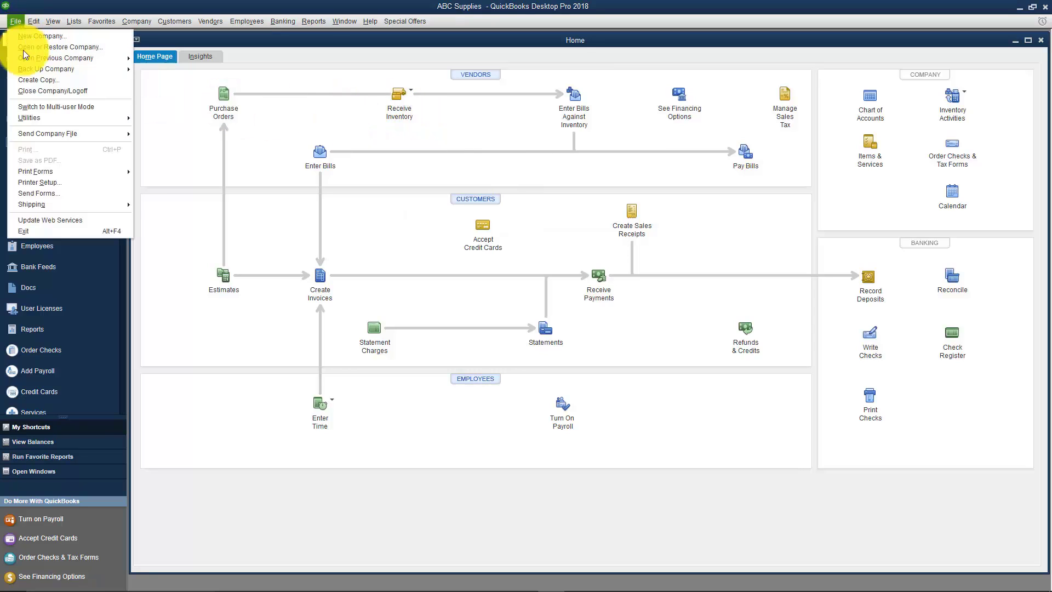
{"action": "left_click", "coordinate": [31, 91]}
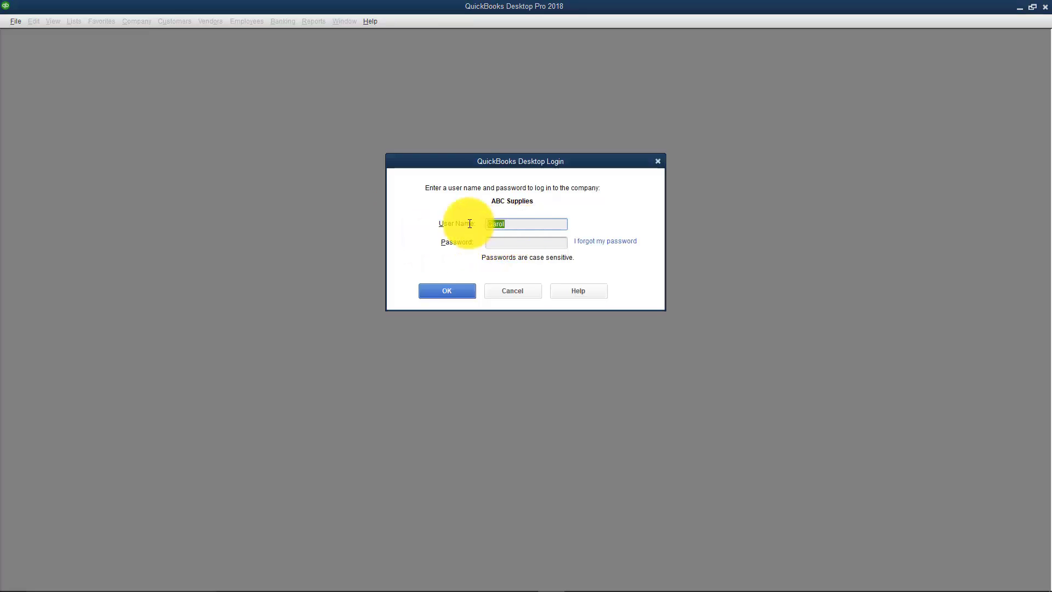
{"action": "type", "text": "Admin"}
{"action": "key", "text": "Tab"}
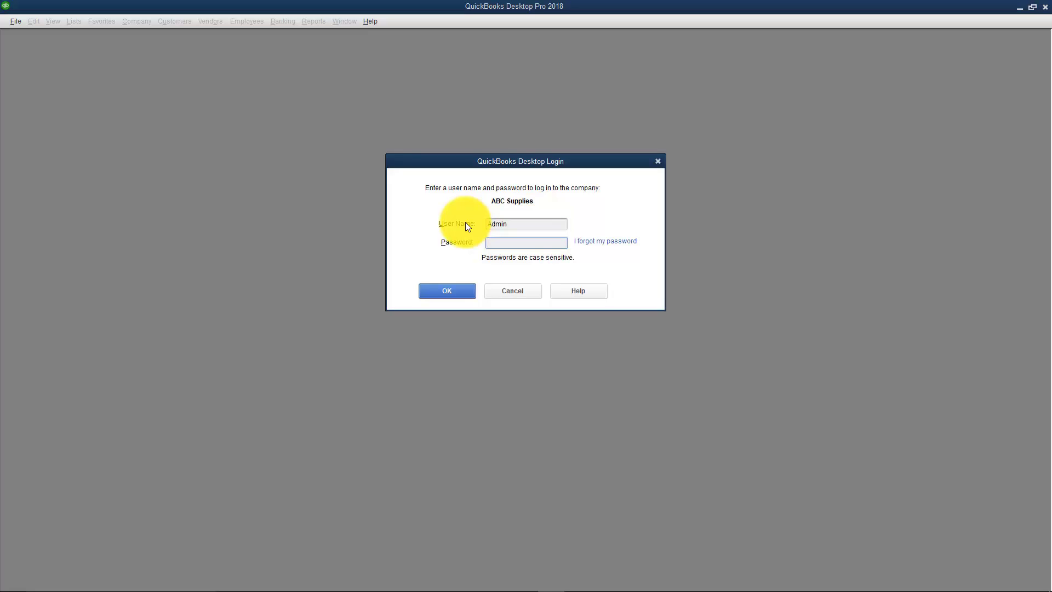
{"action": "left_click", "coordinate": [457, 292]}
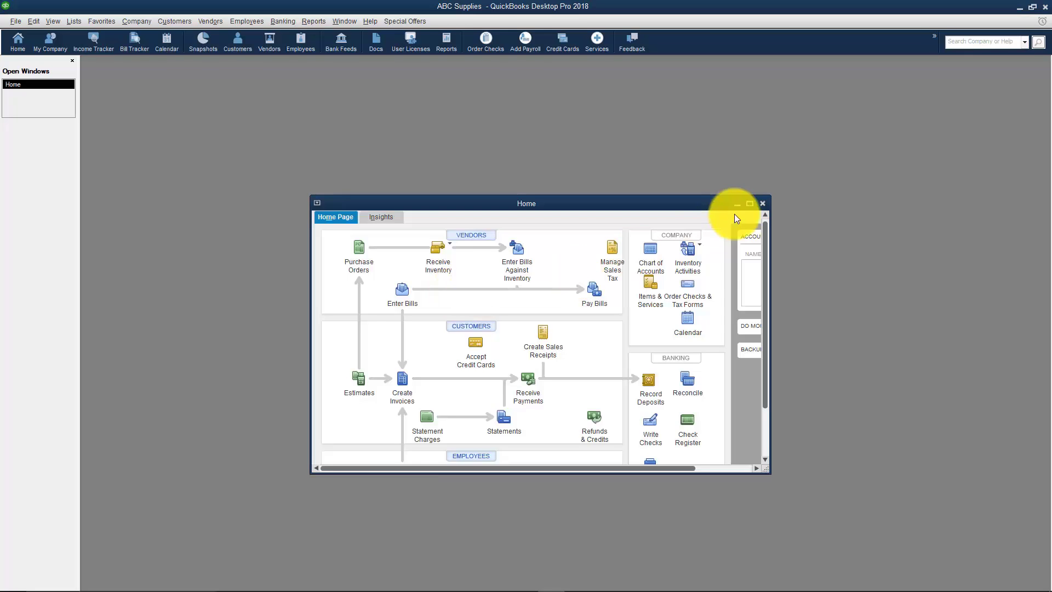
{"action": "left_click", "coordinate": [749, 204]}
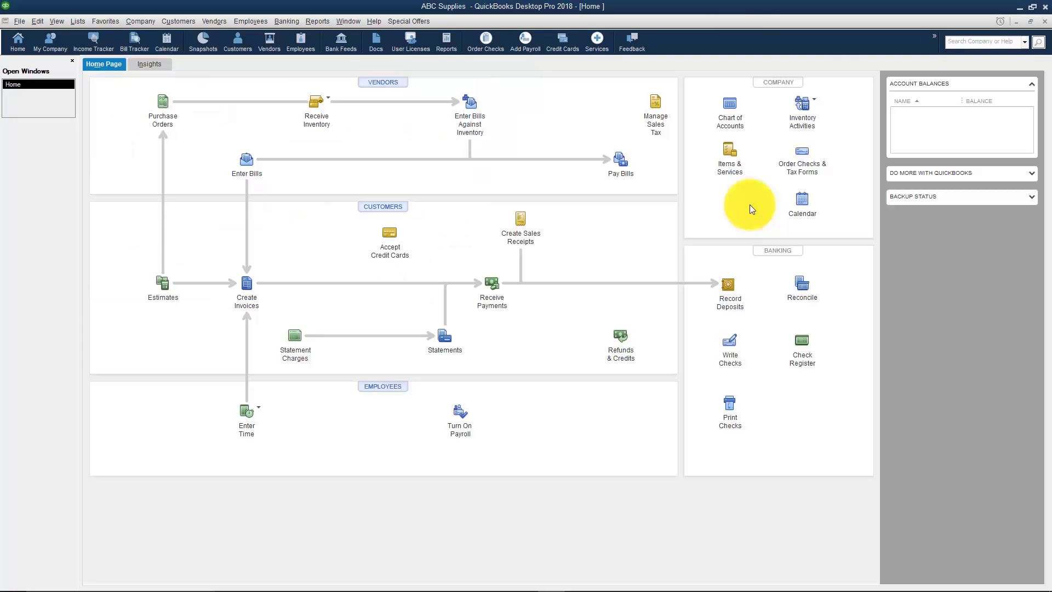